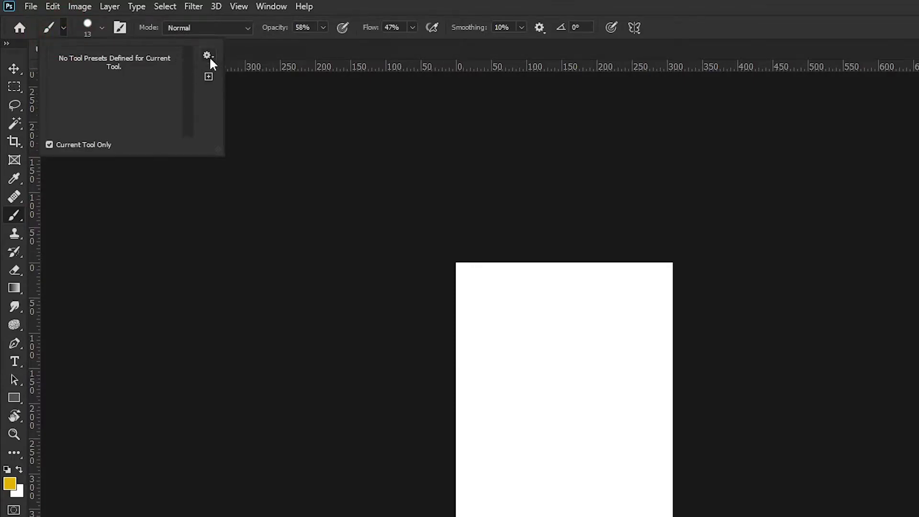
Step: Reset the Brush tool to its defaults with Reset Tool in the Tool Preset picker
{"action": "left_click", "coordinate": [207, 55]}
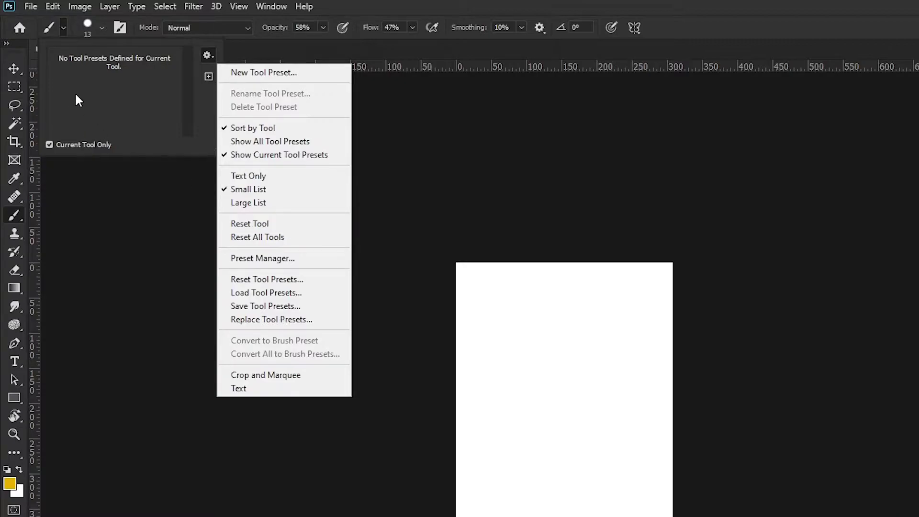
{"action": "left_click", "coordinate": [361, 212]}
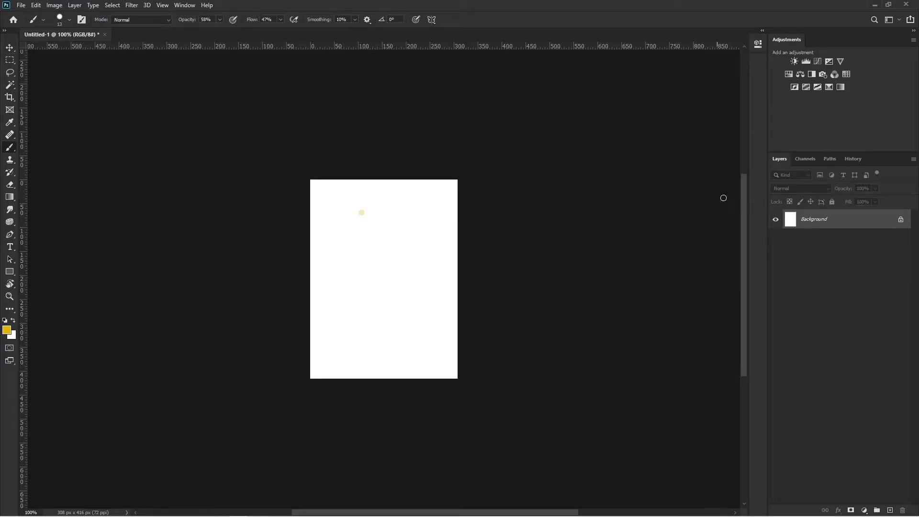
Step: Float the Layers panel and close it, then show the Window > Workspace list
{"action": "left_click_drag", "start_coordinate": [781, 160], "coordinate": [584, 156]}
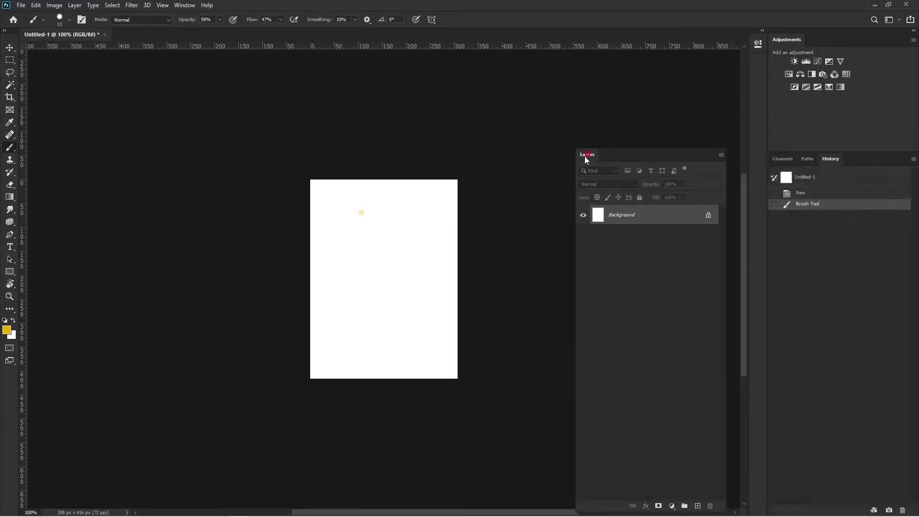
{"action": "left_click", "coordinate": [683, 146]}
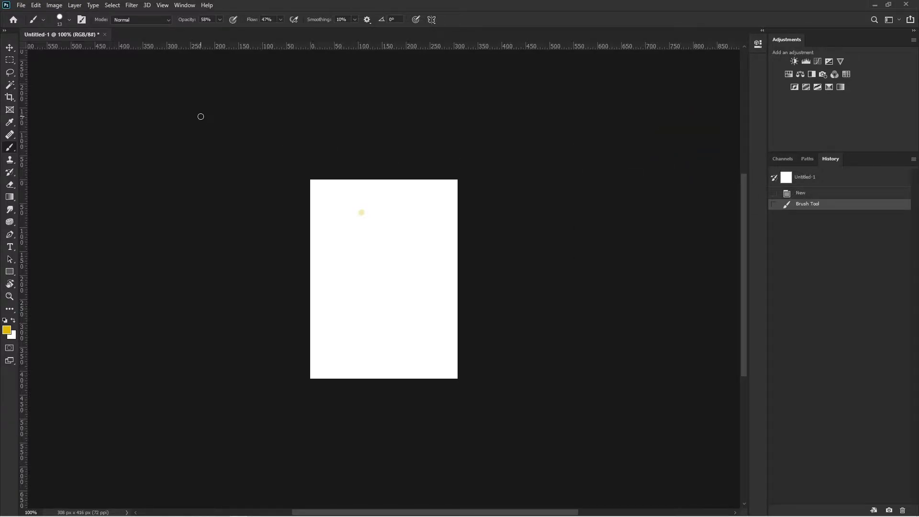
{"action": "left_click", "coordinate": [183, 5]}
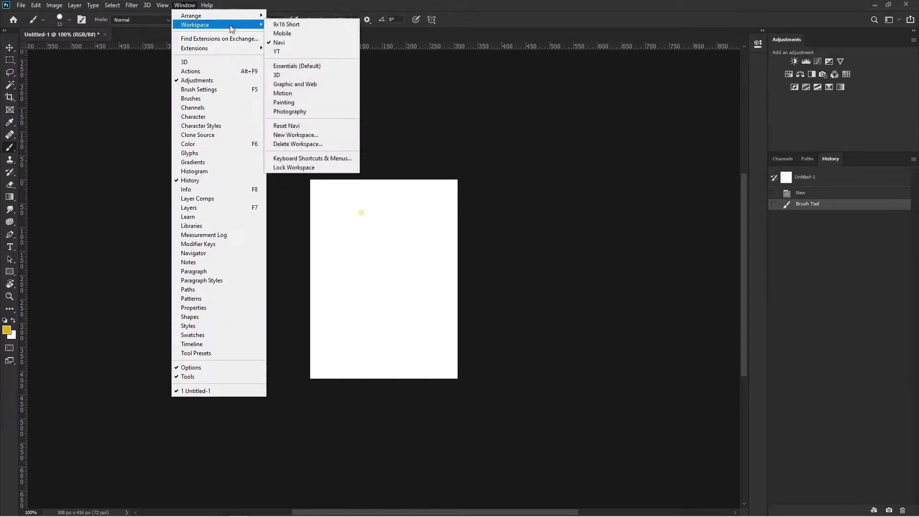
Step: Choose the Essentials (Default) workspace to bring back the standard panels
{"action": "mouse_move", "coordinate": [194, 24]}
{"action": "left_click", "coordinate": [307, 67]}
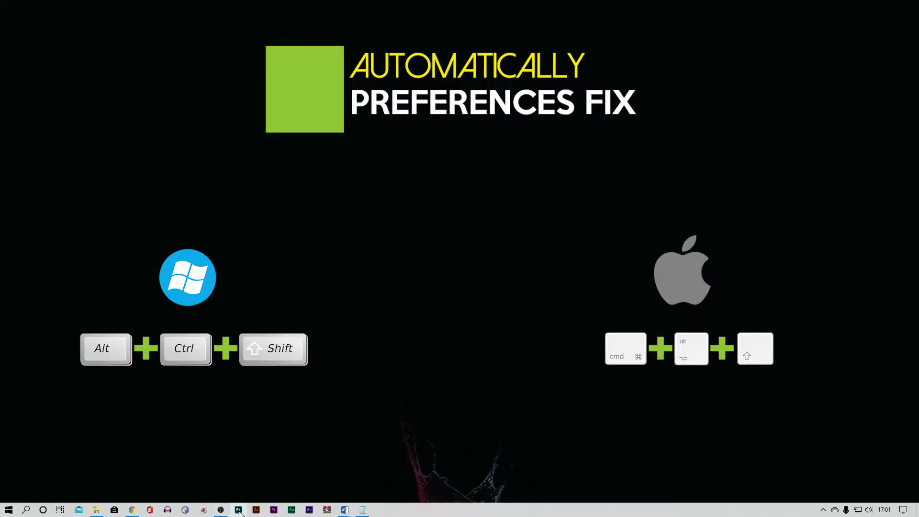
Step: Launch Photoshop from its taskbar icon
{"action": "left_click", "coordinate": [238, 509]}
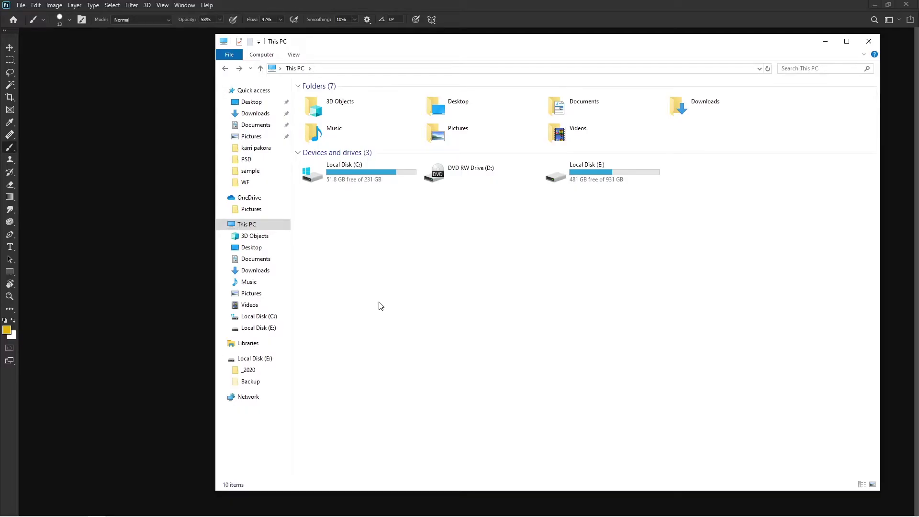
Step: Browse to C: > Users > your profile folder and turn on Hidden items
{"action": "double_click", "coordinate": [349, 174]}
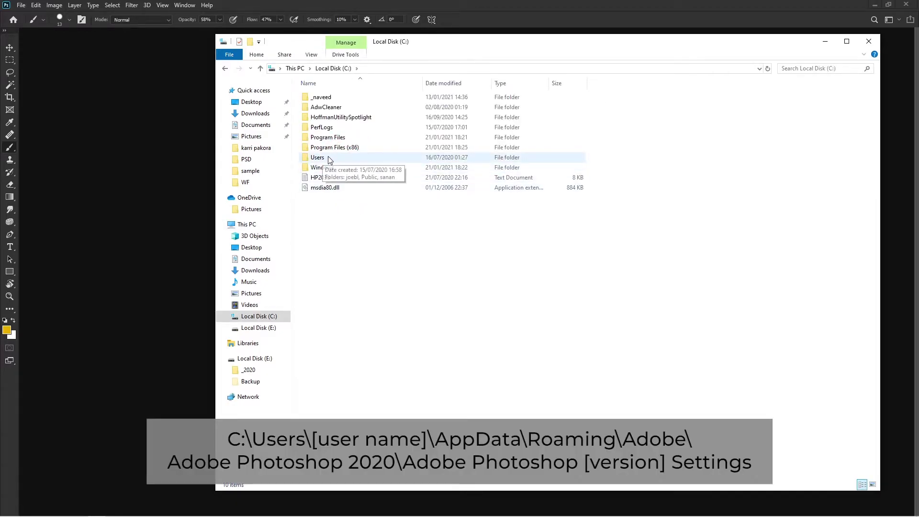
{"action": "double_click", "coordinate": [319, 158]}
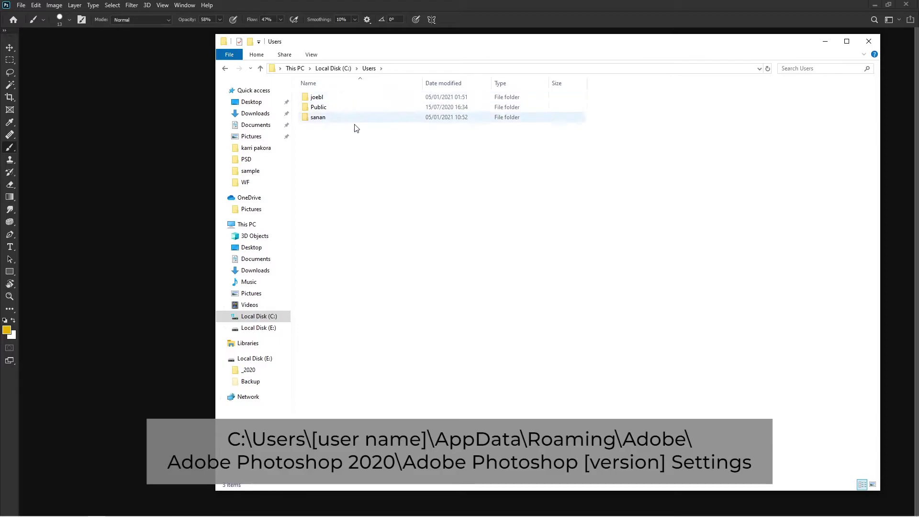
{"action": "double_click", "coordinate": [317, 98]}
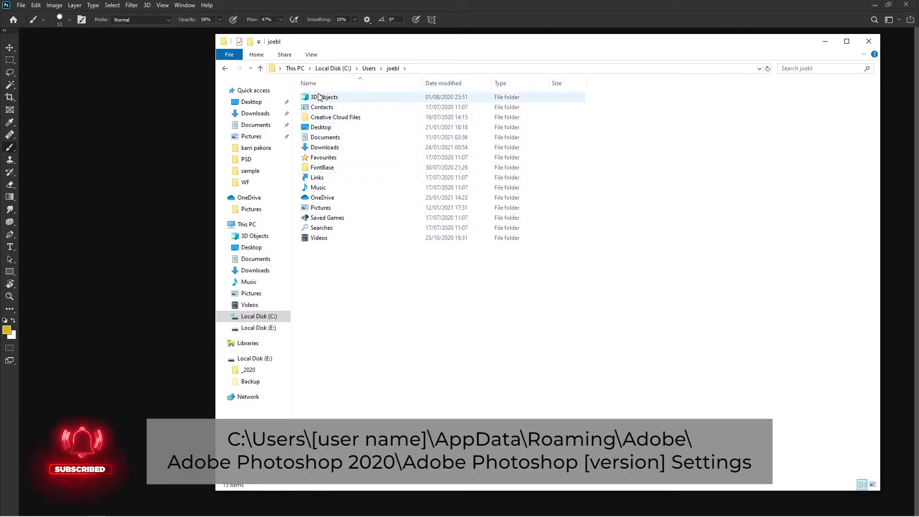
{"action": "left_click", "coordinate": [314, 56]}
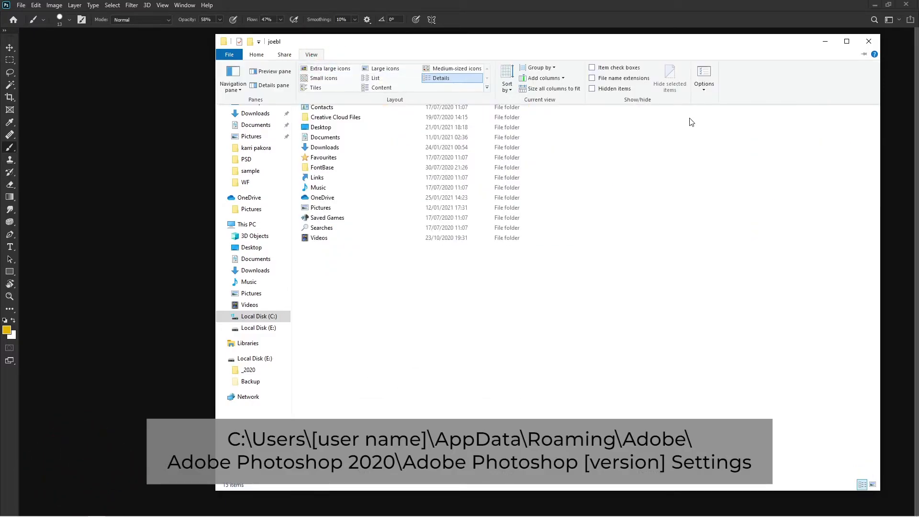
{"action": "left_click", "coordinate": [592, 91]}
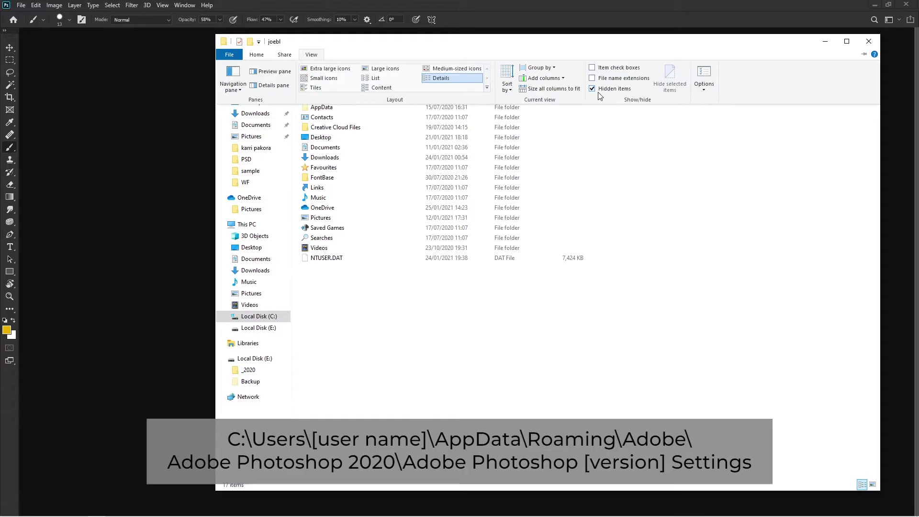
Step: Drill down through AppData > Roaming > Adobe into the Adobe Photoshop 2020 folder
{"action": "left_click", "coordinate": [441, 287]}
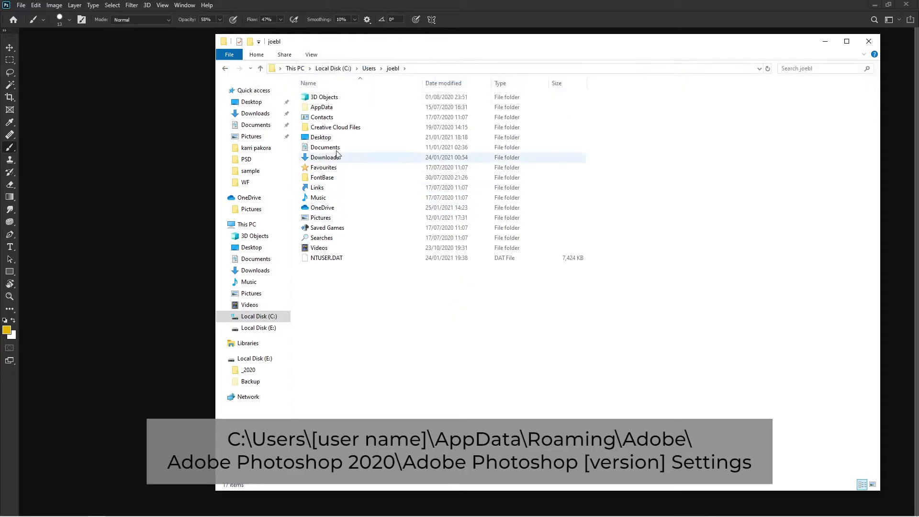
{"action": "double_click", "coordinate": [329, 109]}
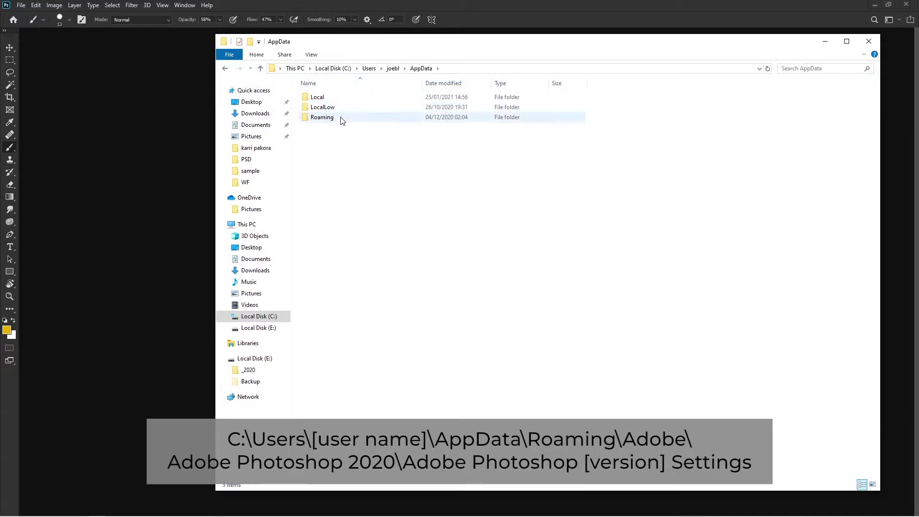
{"action": "left_click", "coordinate": [341, 119]}
{"action": "double_click", "coordinate": [341, 120]}
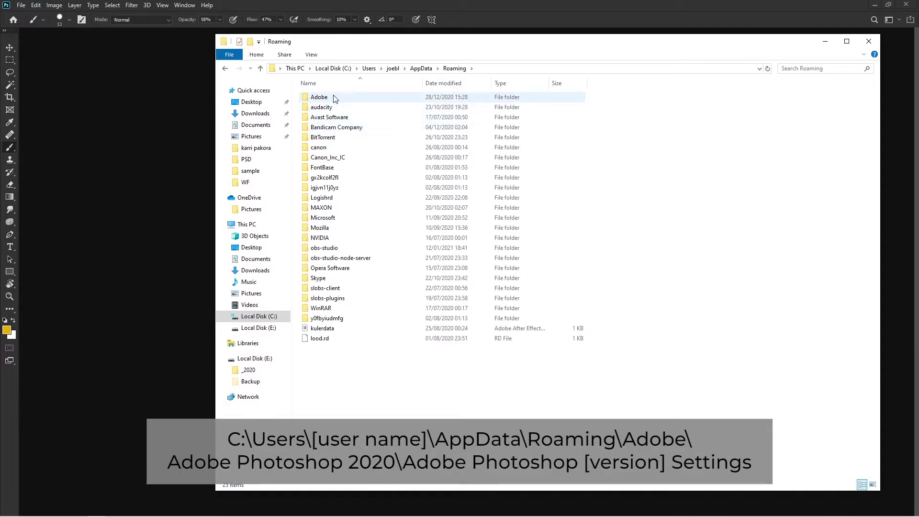
{"action": "double_click", "coordinate": [335, 97]}
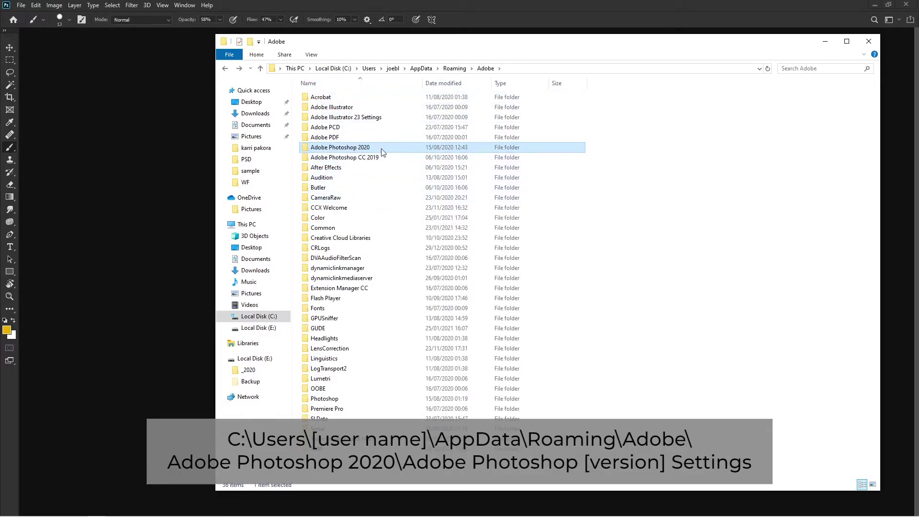
{"action": "left_click", "coordinate": [355, 149]}
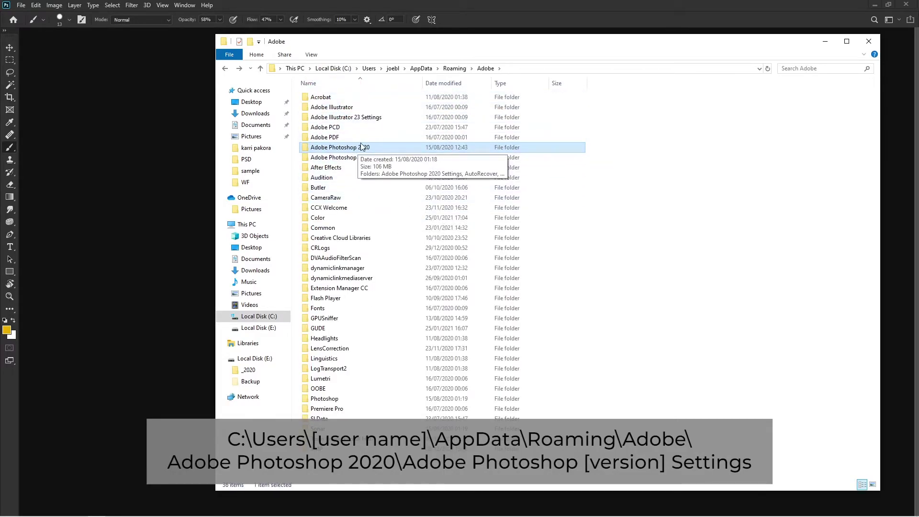
{"action": "left_click", "coordinate": [349, 148]}
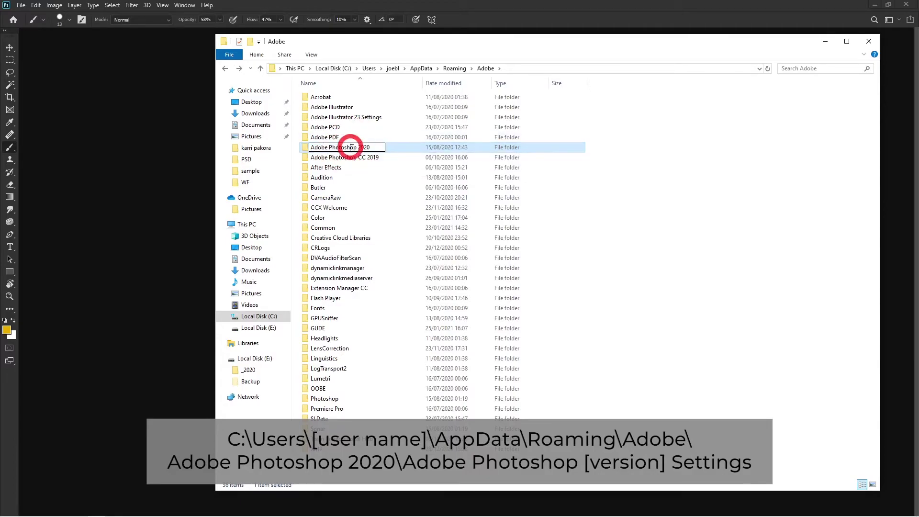
{"action": "double_click", "coordinate": [362, 147]}
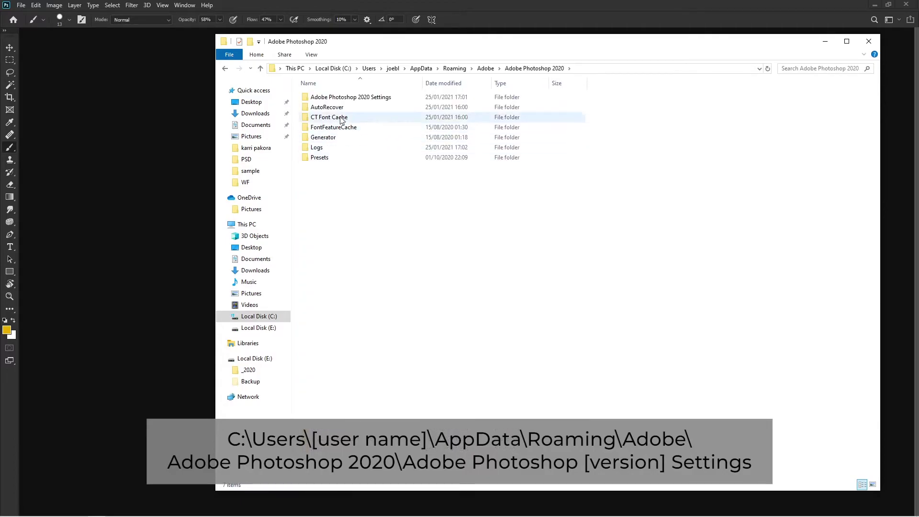
Step: Open Adobe Photoshop 2020 Settings and select the Adobe Photoshop 2020 Prefs.psp file
{"action": "double_click", "coordinate": [376, 98]}
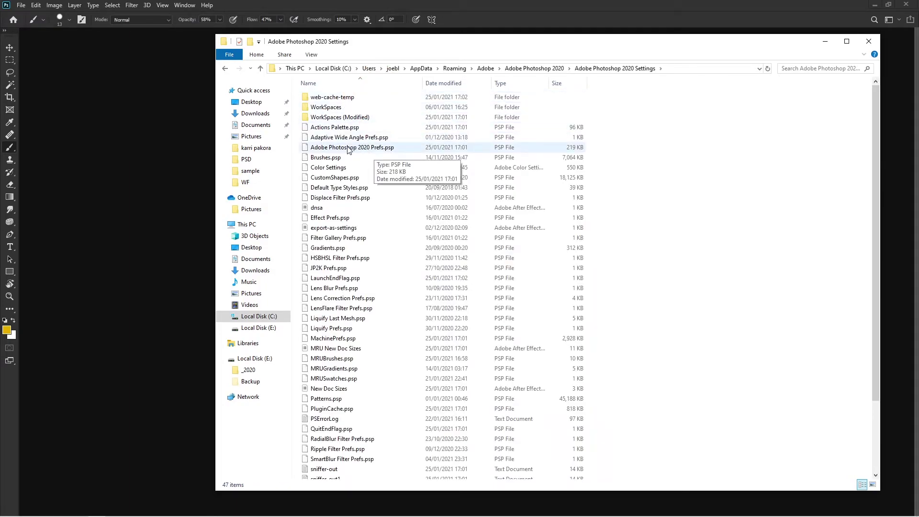
{"action": "left_click", "coordinate": [349, 148]}
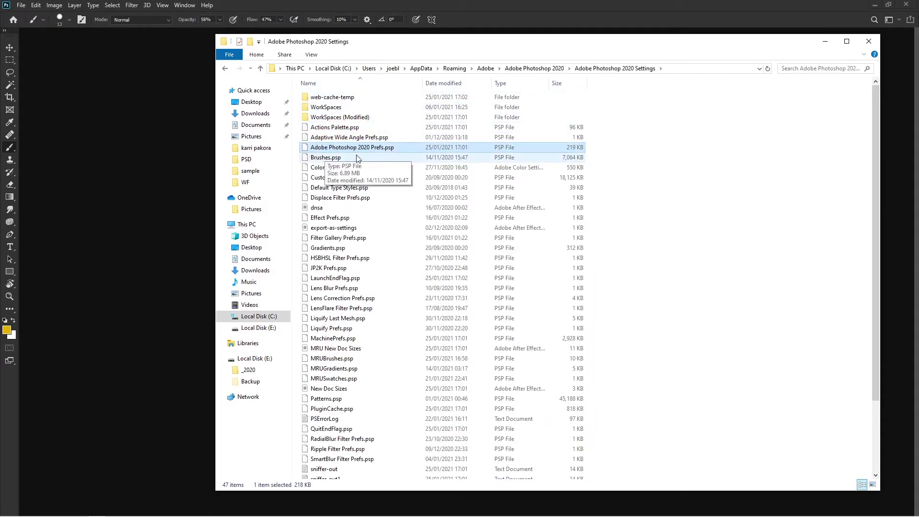